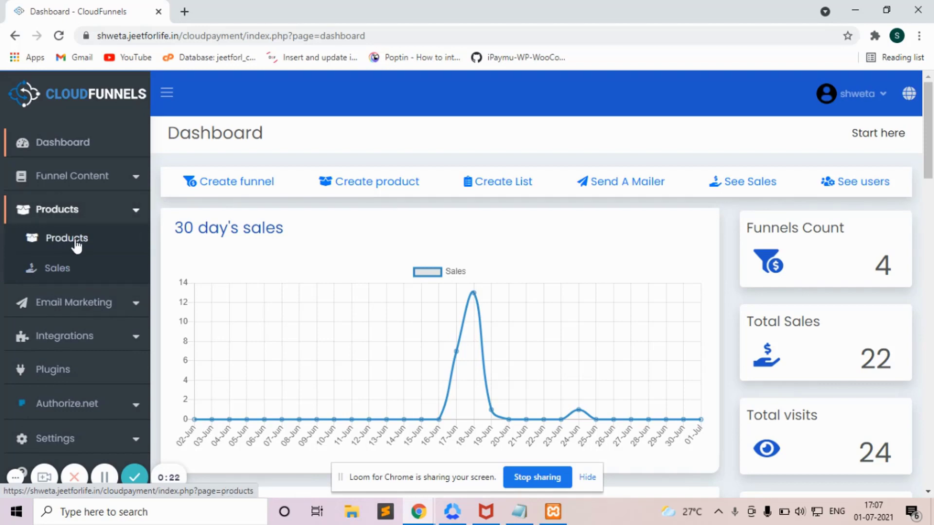
Step: Open the Products page and scroll down the list of 7 existing products
click(76, 246)
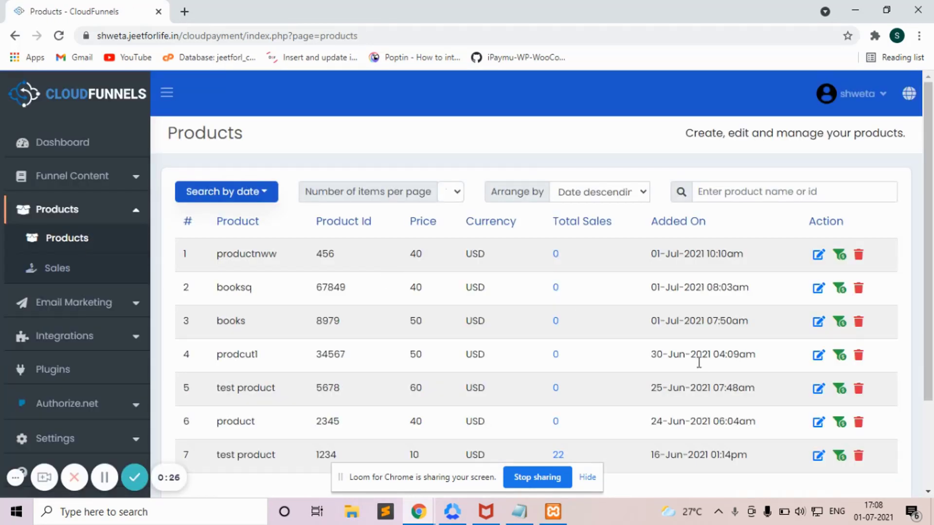
drag(930, 244, 932, 332)
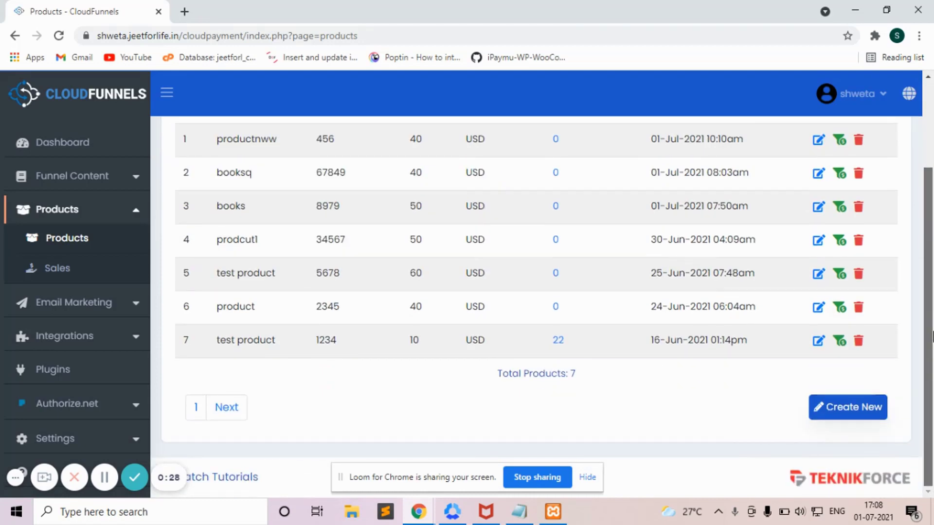
Step: Create a new product titled notebook with ID 786906, priced 50 USD
click(849, 417)
text(notebook)
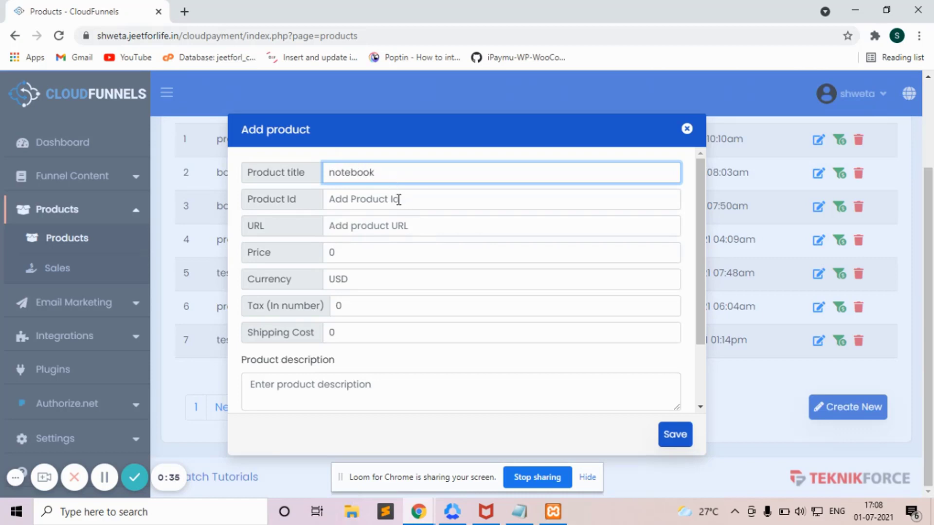
click(396, 198)
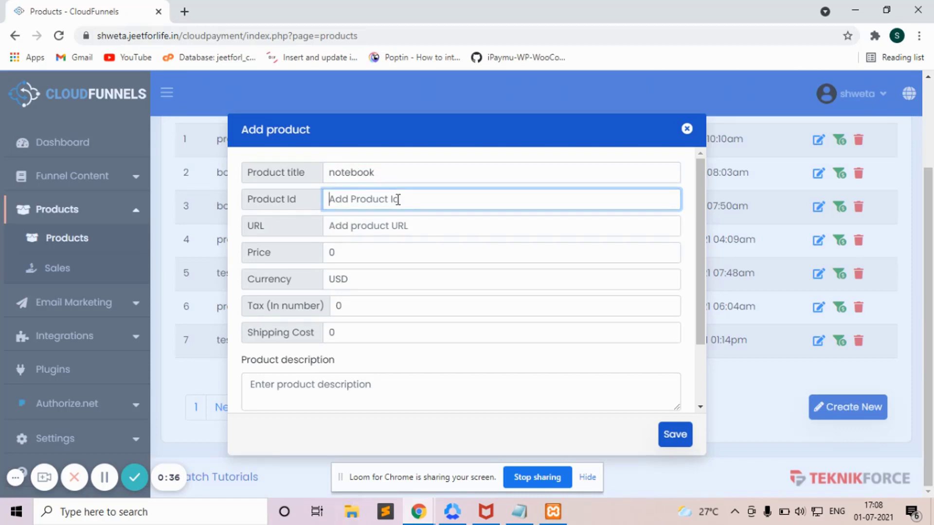
text(786906)
click(398, 226)
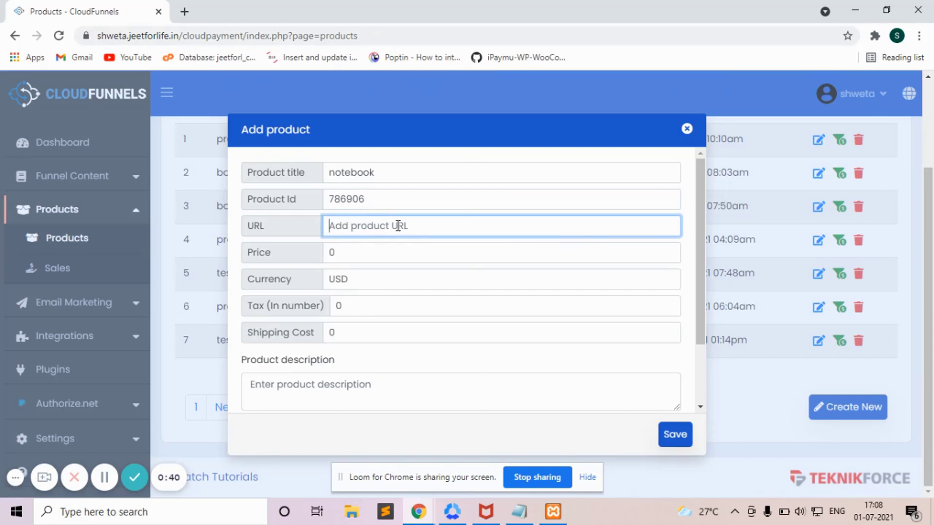
click(386, 252)
key(BackSpace)
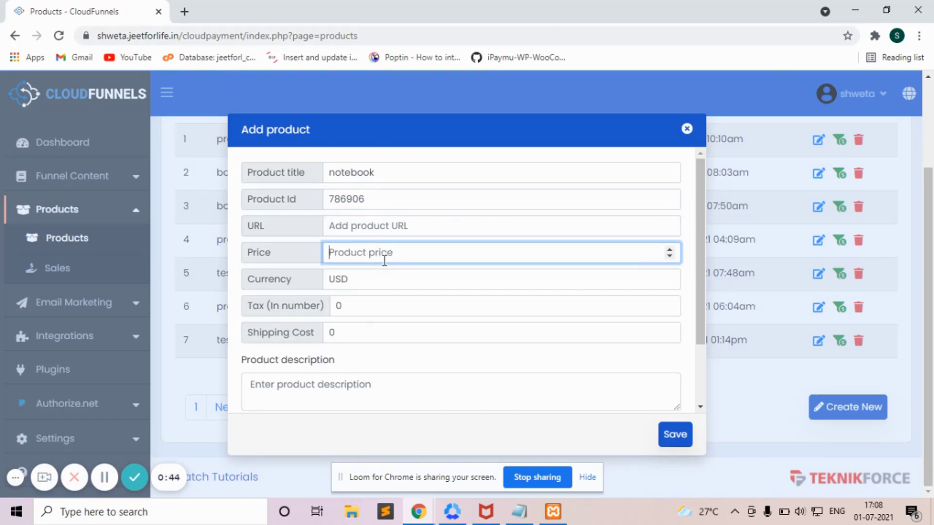
text(50)
click(389, 276)
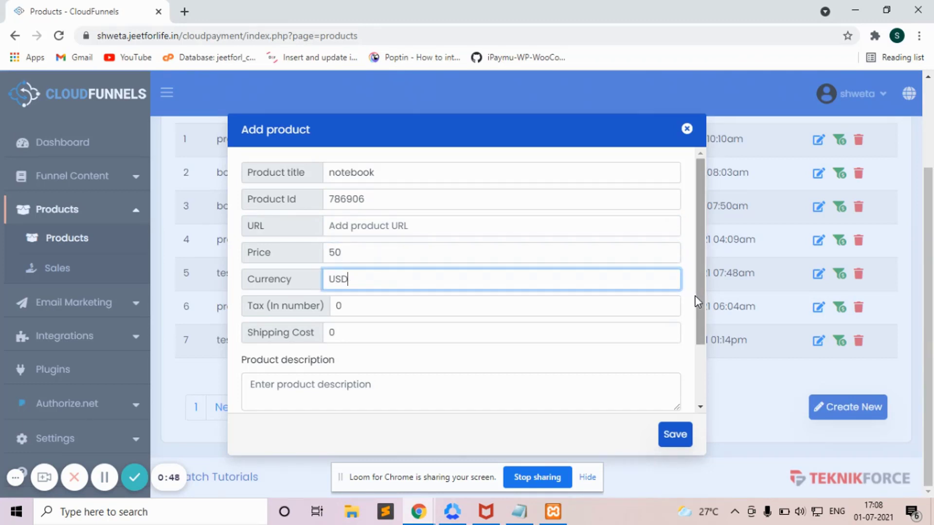
Step: Add the description 'it is test product' and save the notebook product
scroll(698, 302, down, 1)
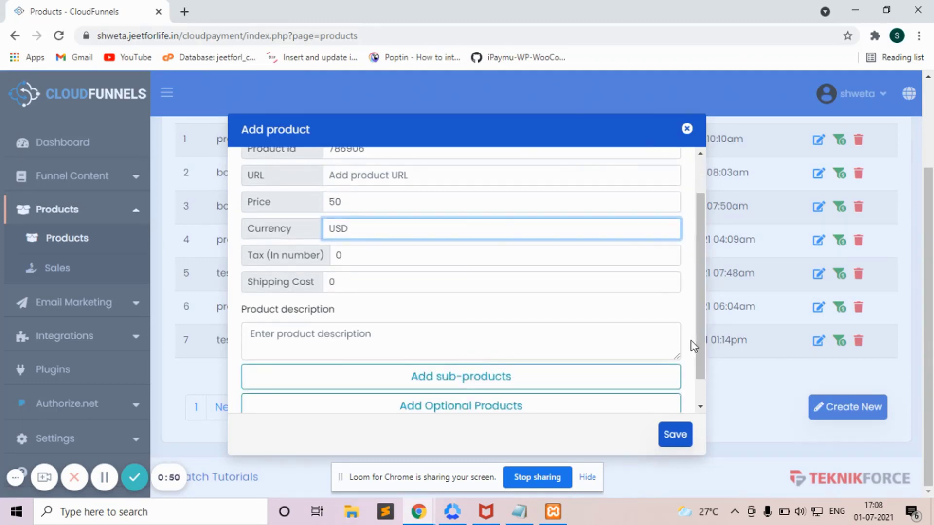
click(284, 329)
text(it is test oroudct)
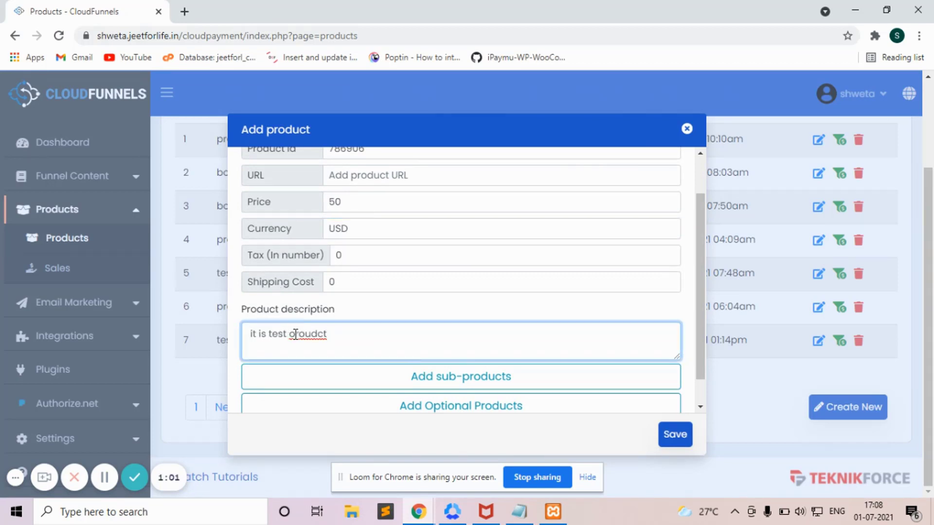
click(292, 334)
text(p)
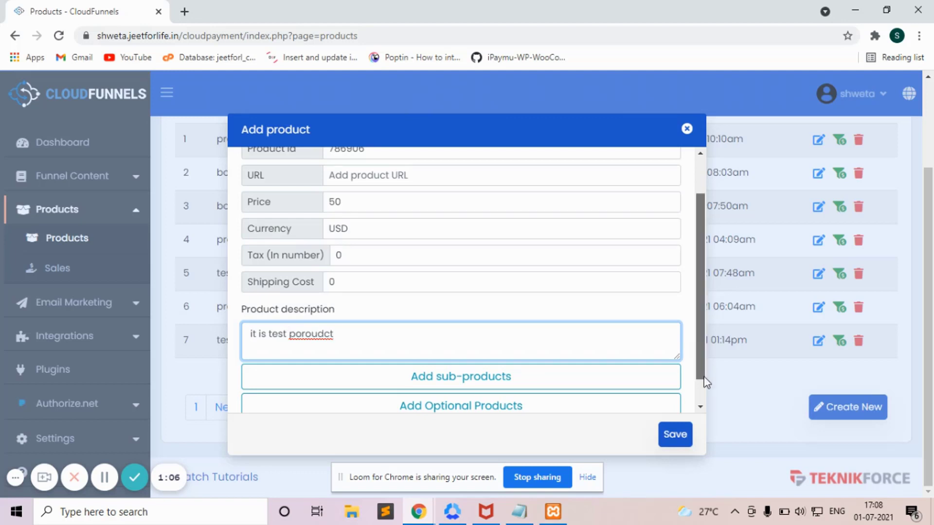
scroll(700, 389, down, 1)
click(575, 348)
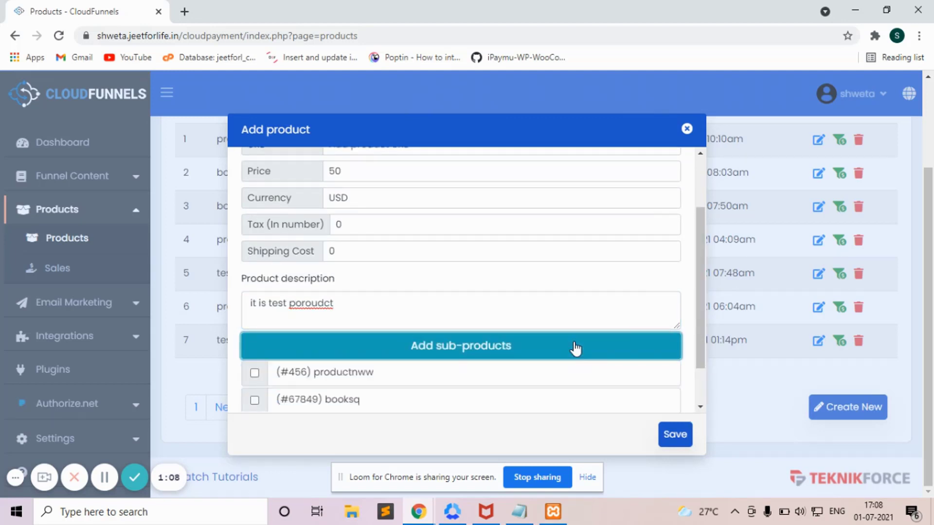
click(576, 348)
click(623, 377)
drag(700, 312, 698, 342)
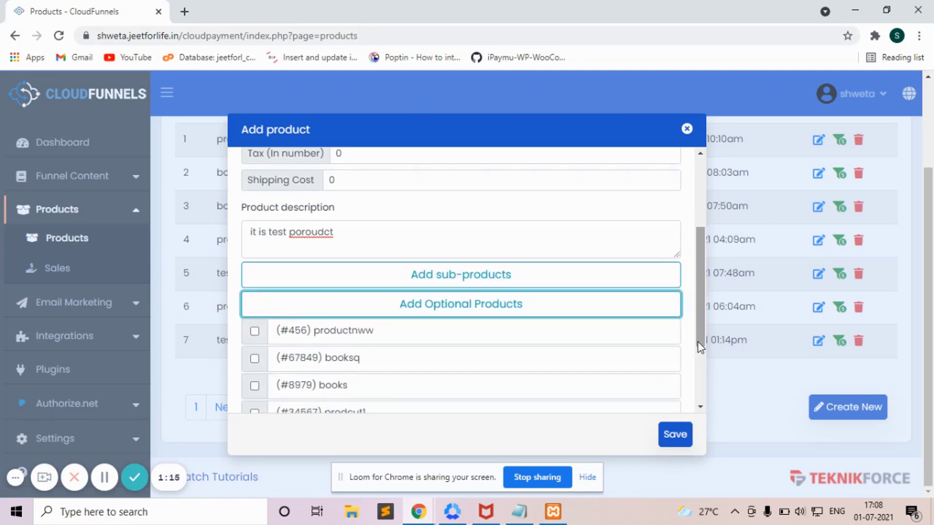
click(676, 435)
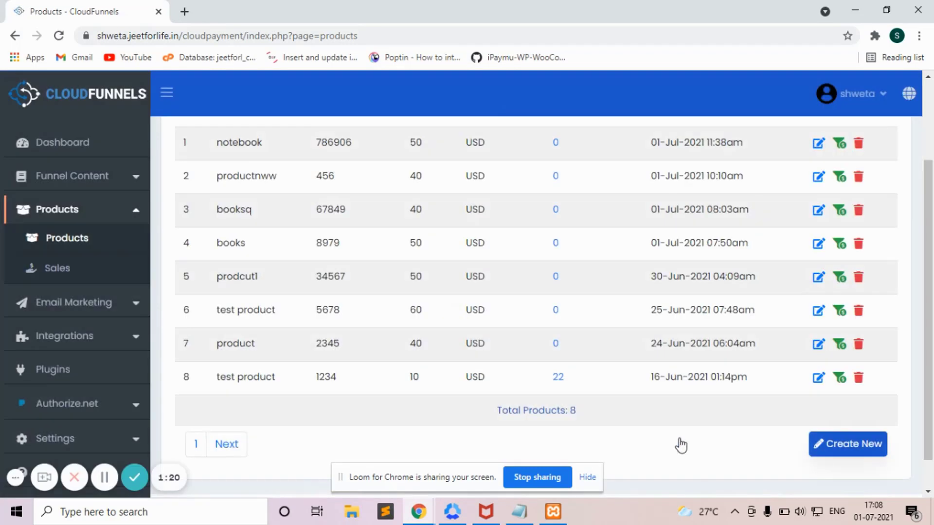
Step: From the Plugins page, choose Add New Plugin > Install From Market Place
click(53, 370)
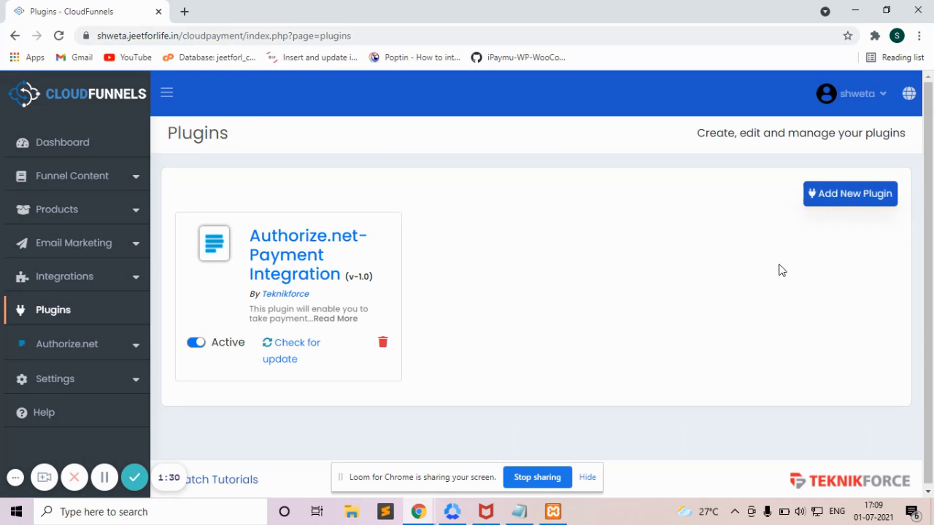
click(853, 201)
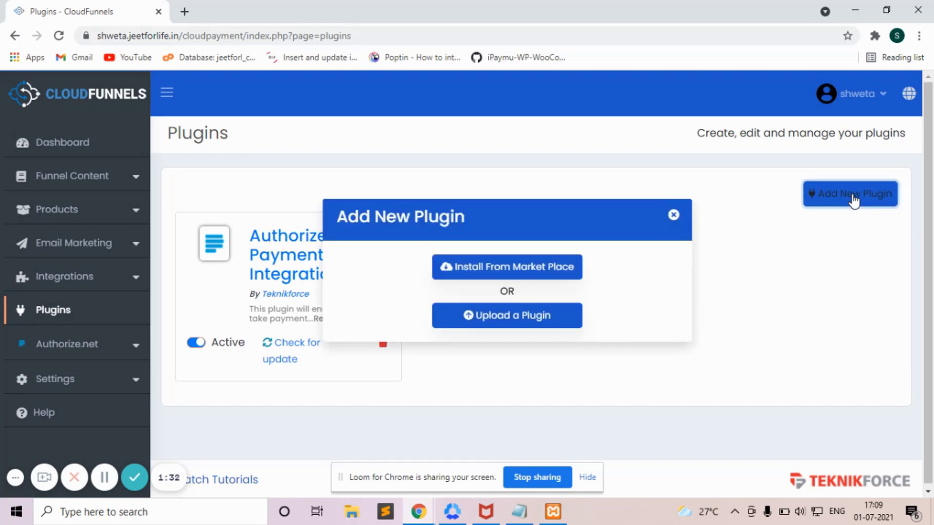
click(560, 274)
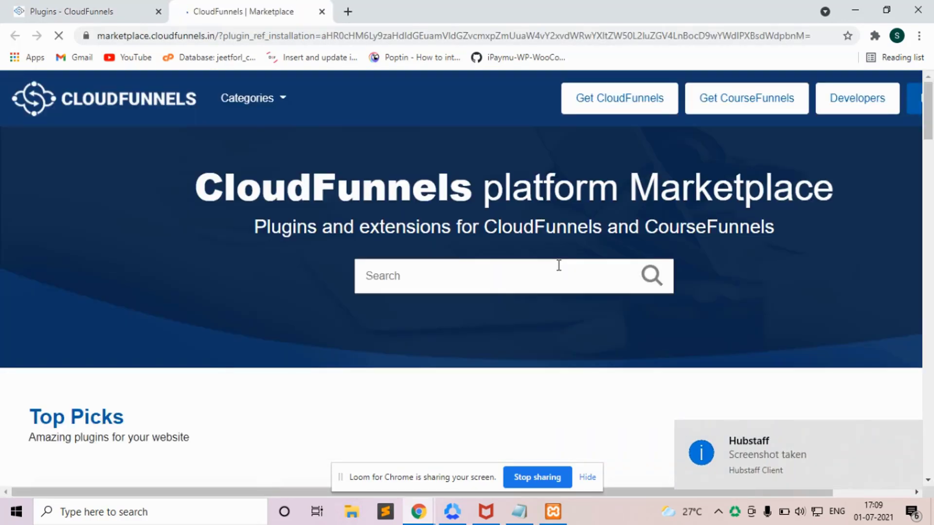
Step: Search the marketplace for instamojo and install CF Plugin For Instamojo
click(559, 265)
text(instamojo)
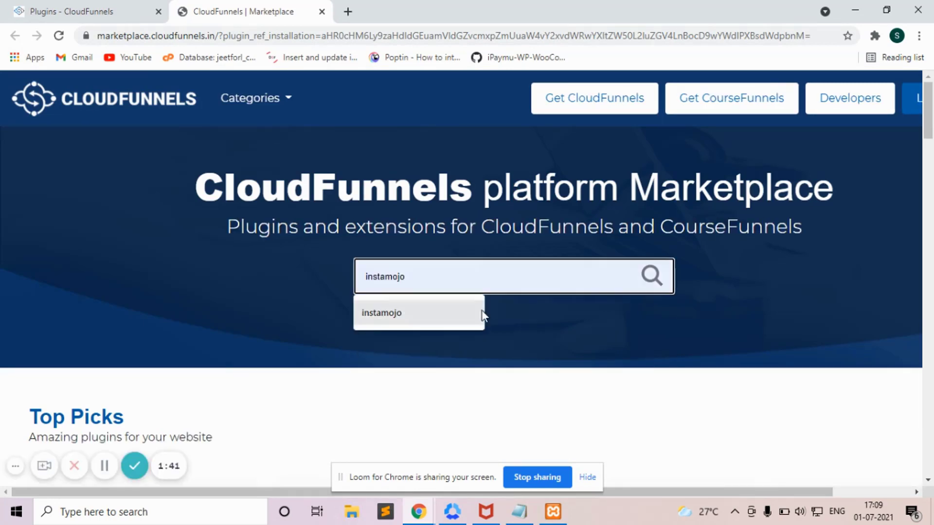
click(440, 322)
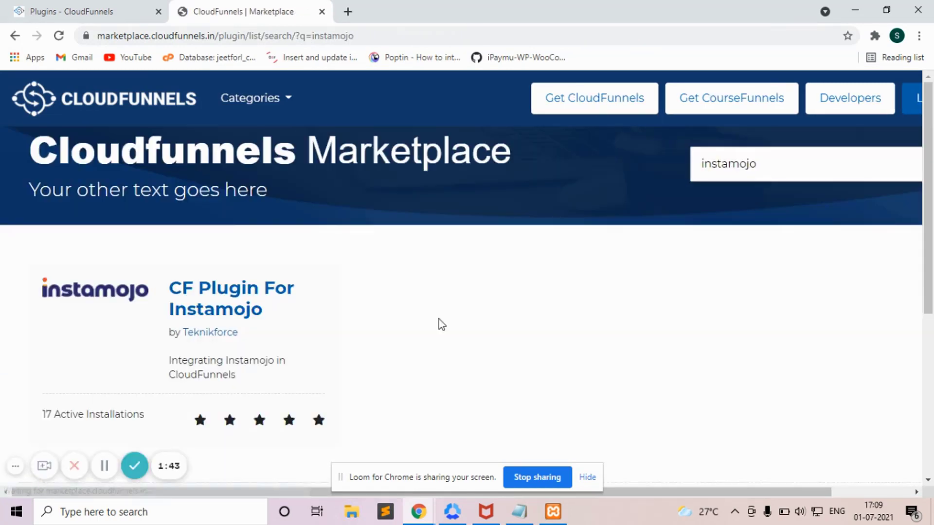
click(230, 299)
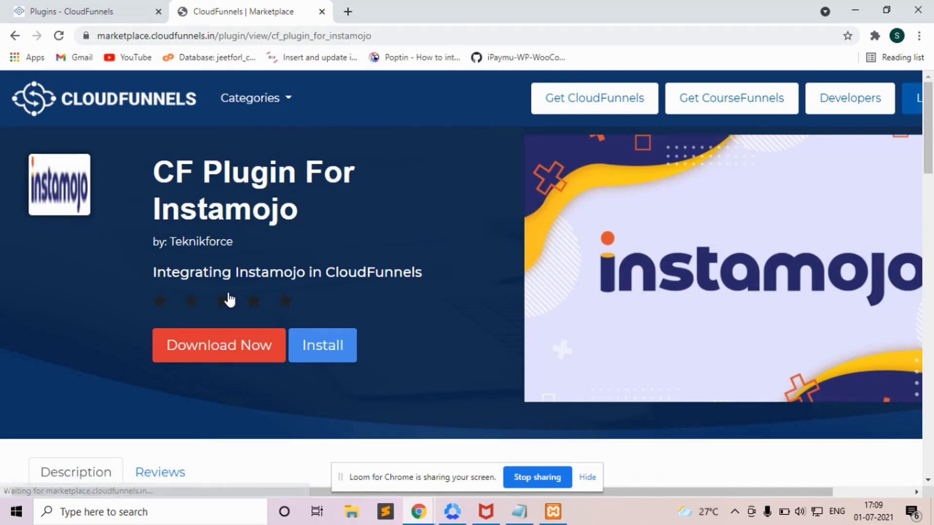
click(318, 348)
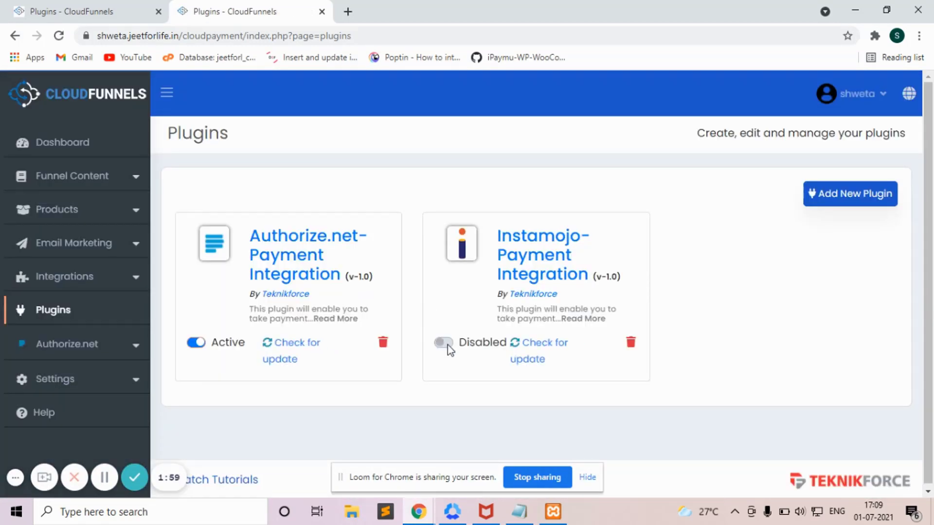
Step: Activate the Instamojo plugin and start a new, blank Instamojo API setup
click(444, 343)
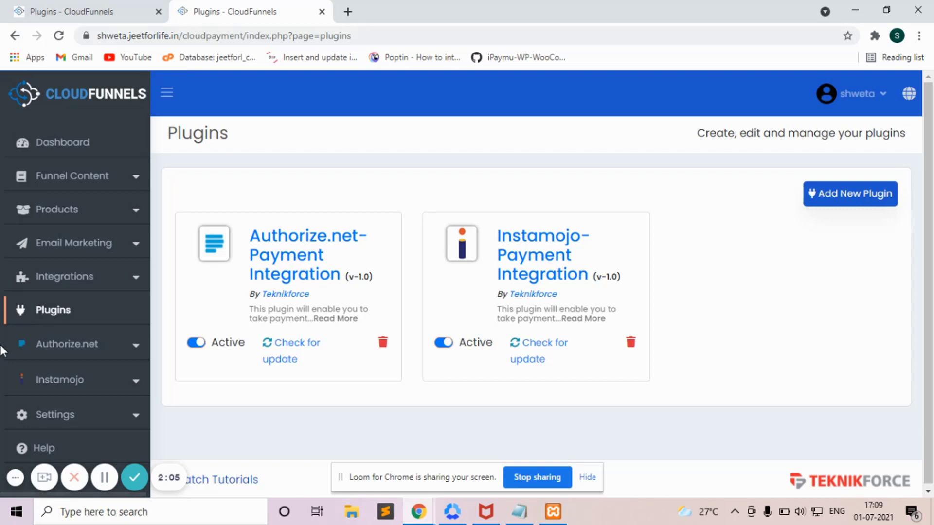
click(50, 375)
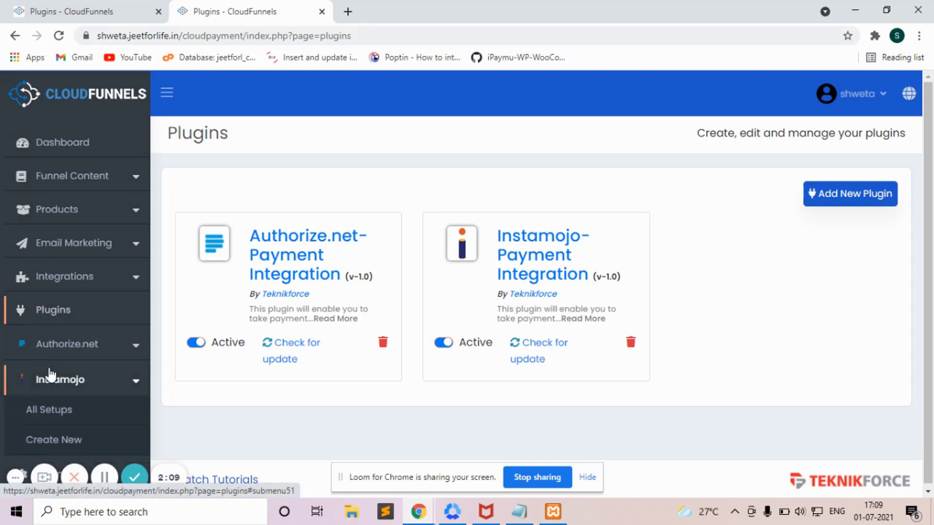
click(45, 441)
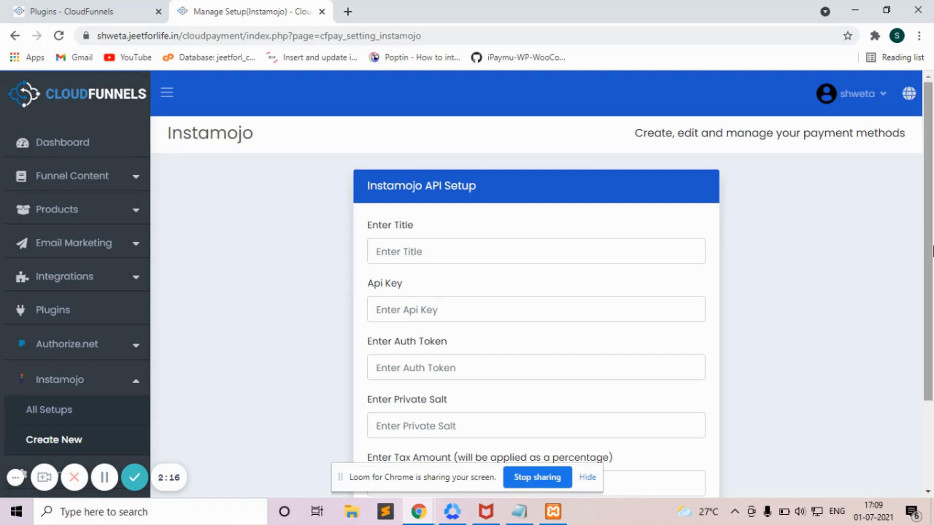
drag(932, 261, 932, 274)
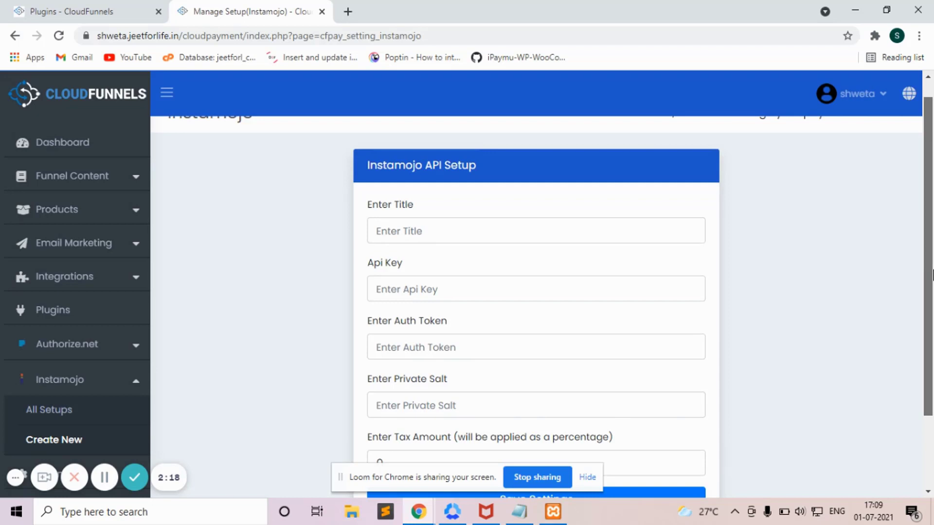
drag(932, 281, 933, 307)
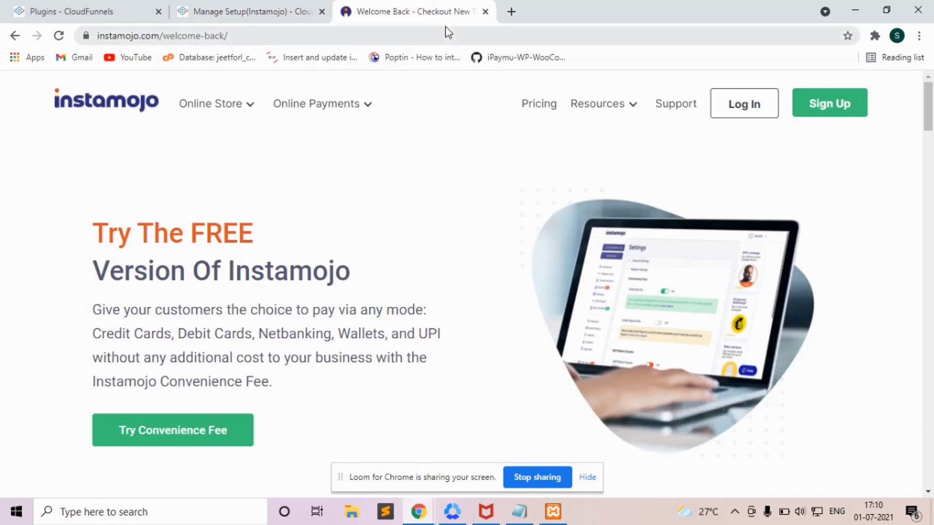
click(447, 36)
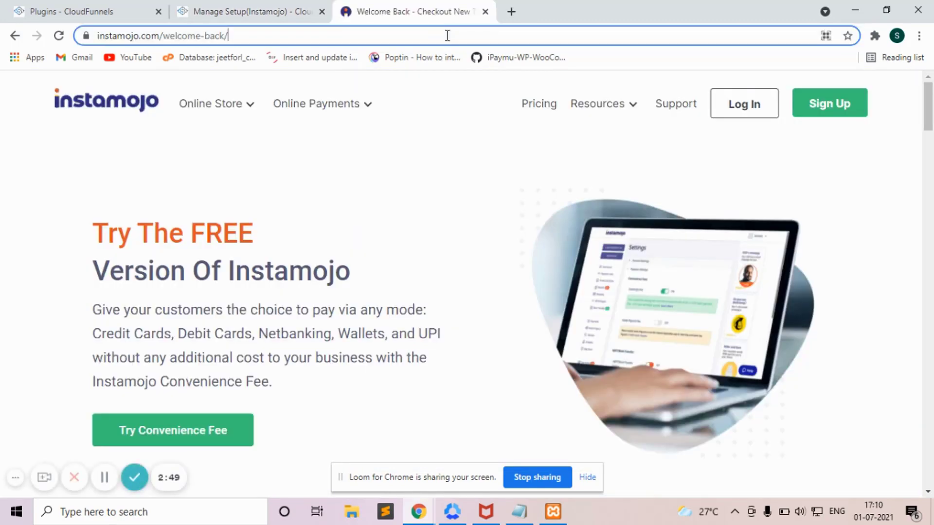
Step: Load instamojo.com and log in with a Google account to reach the Dashboard
key(Return)
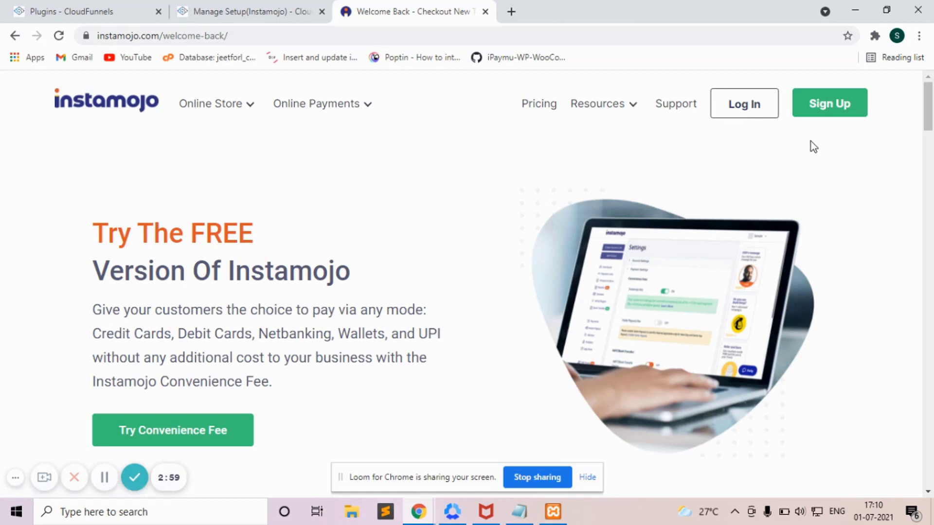
click(745, 113)
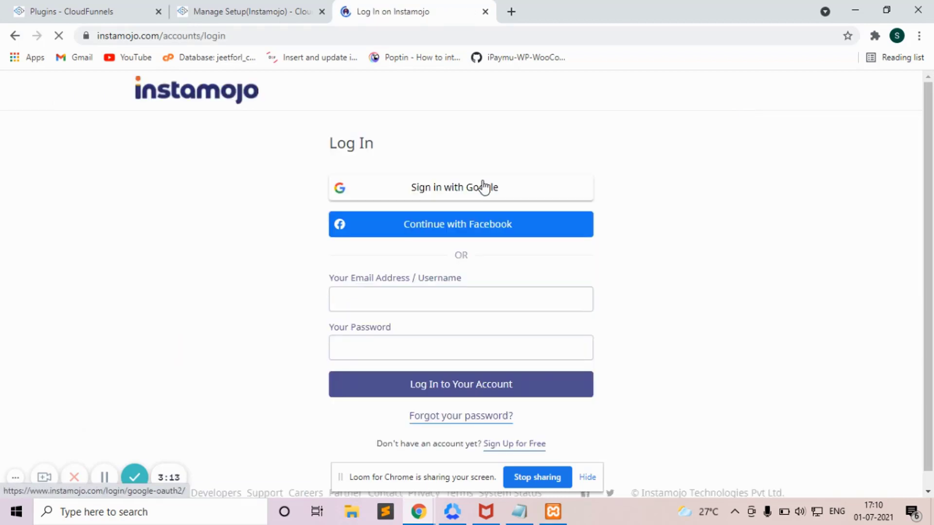
click(483, 187)
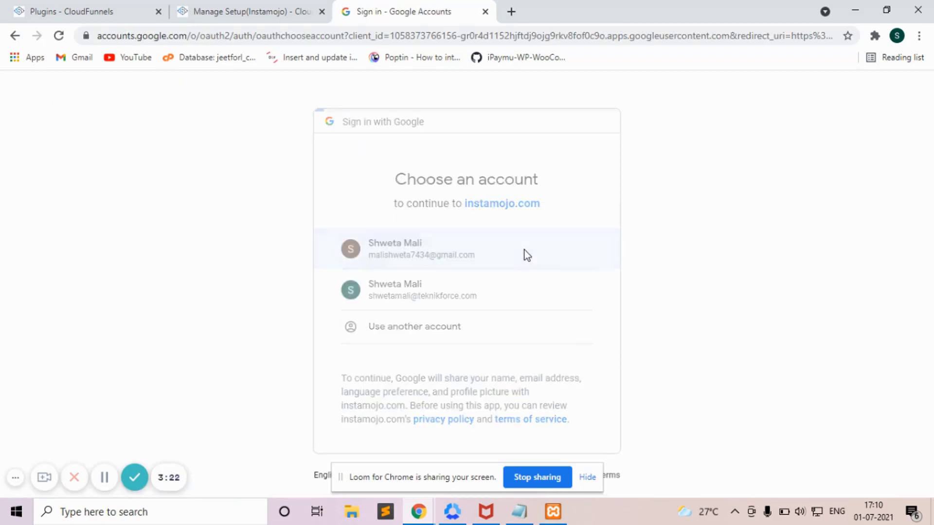
click(524, 250)
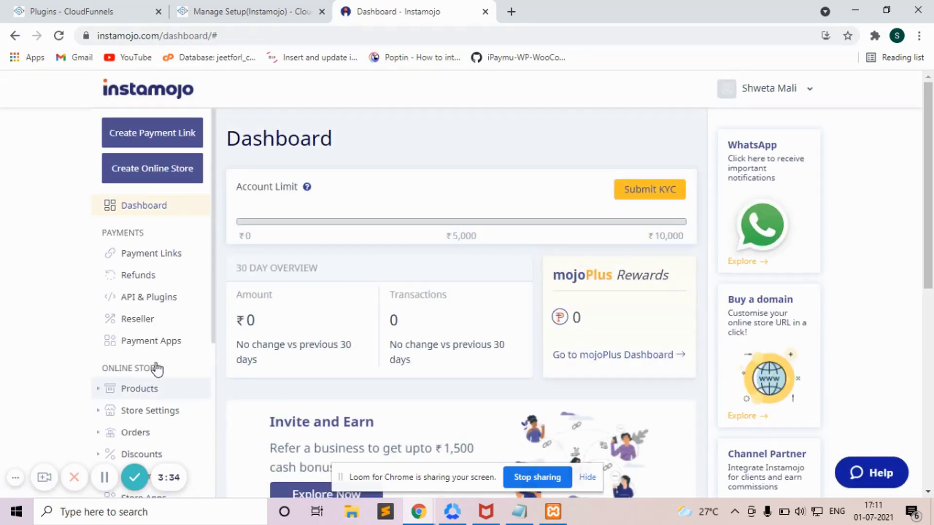
Step: Open Instamojo's API & Plugins settings and select the live Private API Key
click(167, 299)
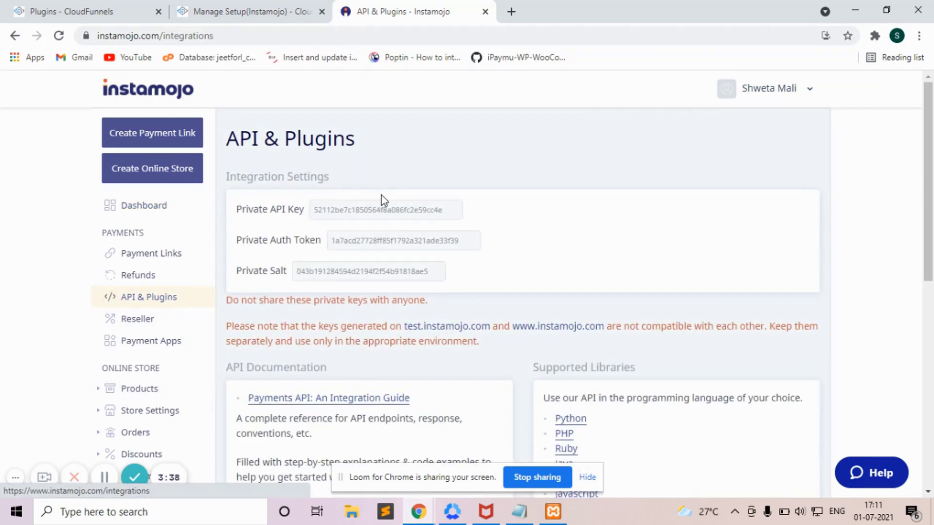
click(392, 214)
key(ctrl+c)
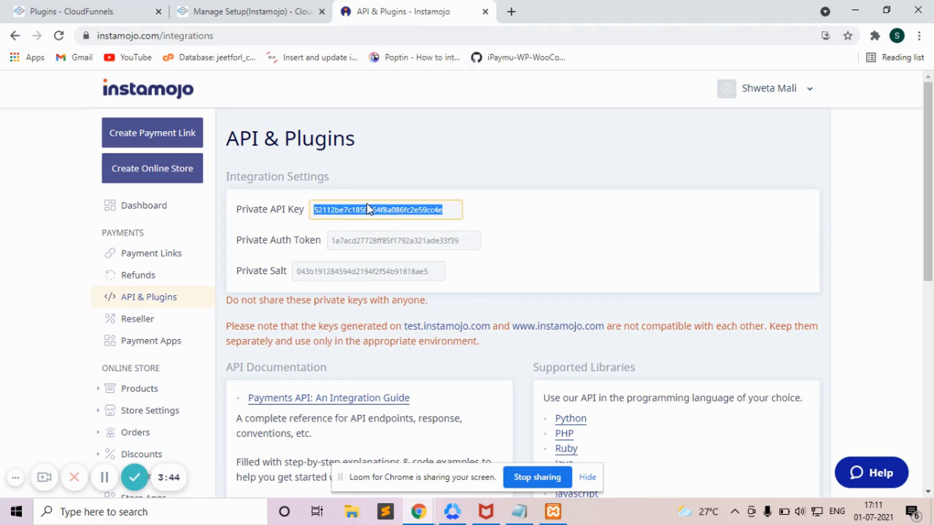
Step: Paste the live Private API Key and Auth Token into the CloudFunnels setup form
click(250, 10)
click(390, 251)
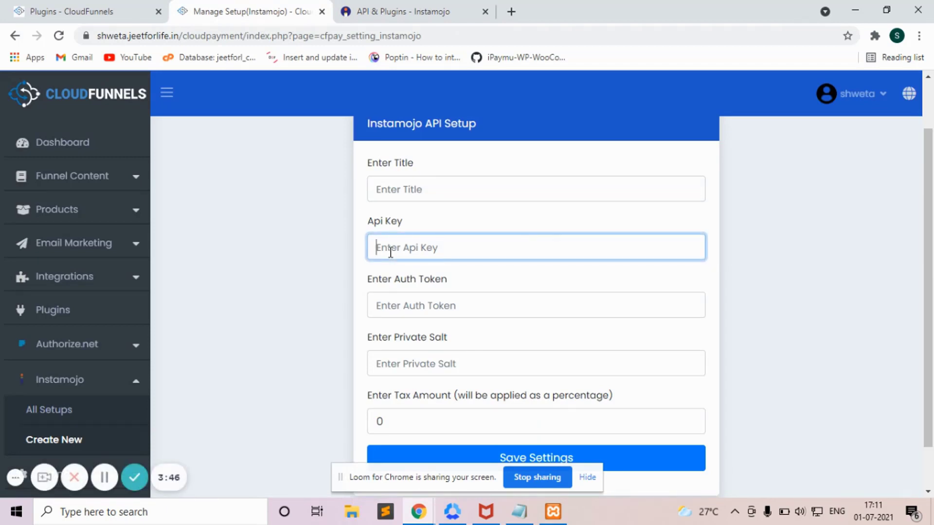
key(ctrl+v)
click(384, 11)
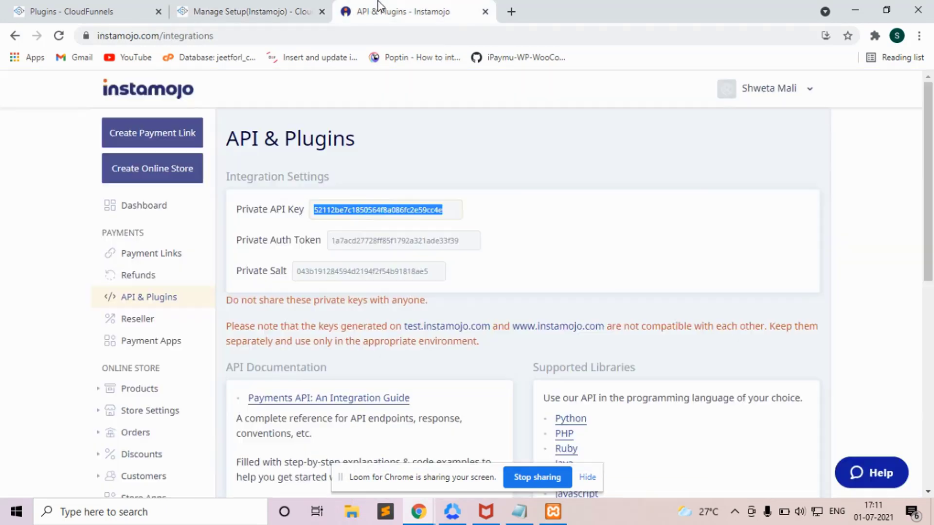
click(373, 239)
click(231, 9)
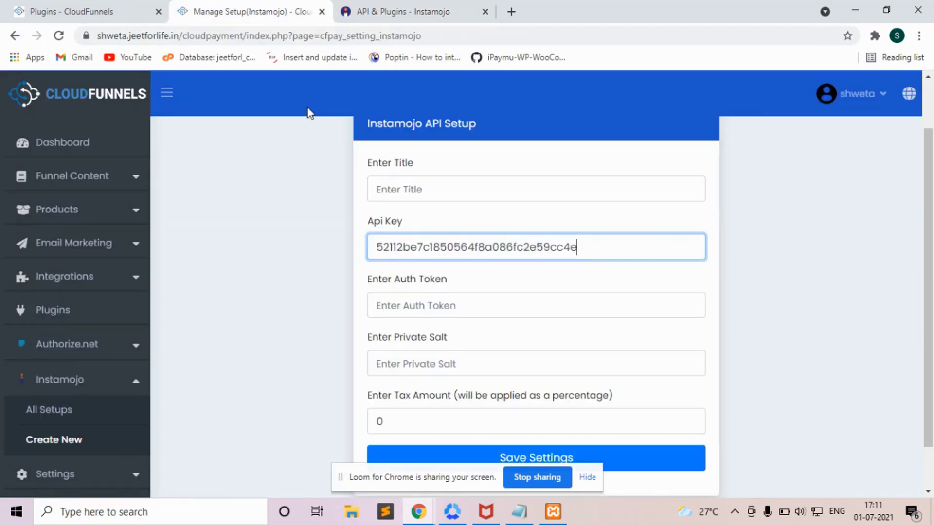
click(440, 314)
key(ctrl+v)
Step: Paste the live private salt and title the setup 'liveinstamojo'
click(397, 9)
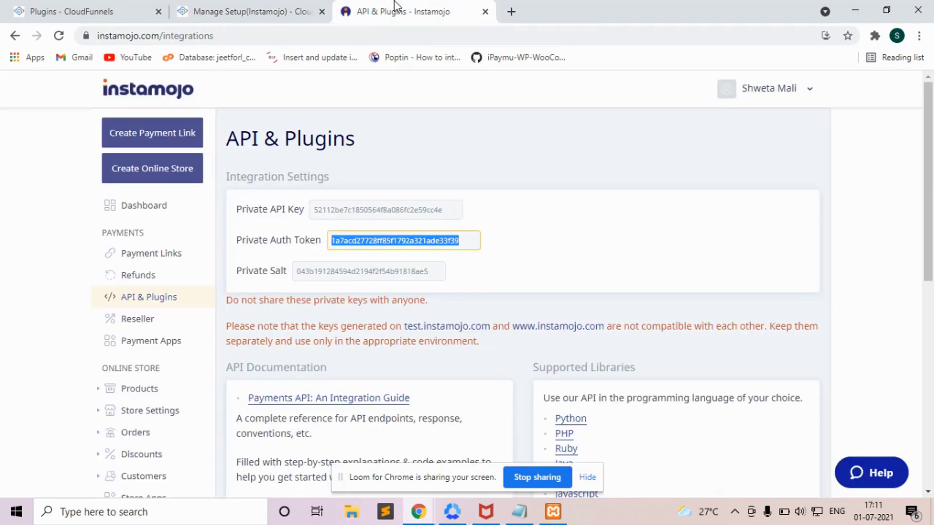
click(404, 276)
key(ctrl+c)
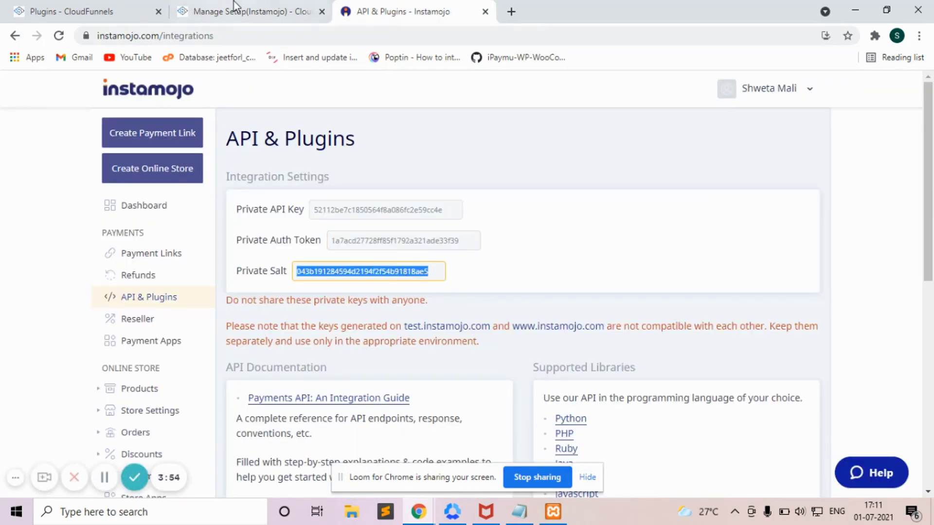
click(236, 8)
click(416, 360)
key(ctrl+v)
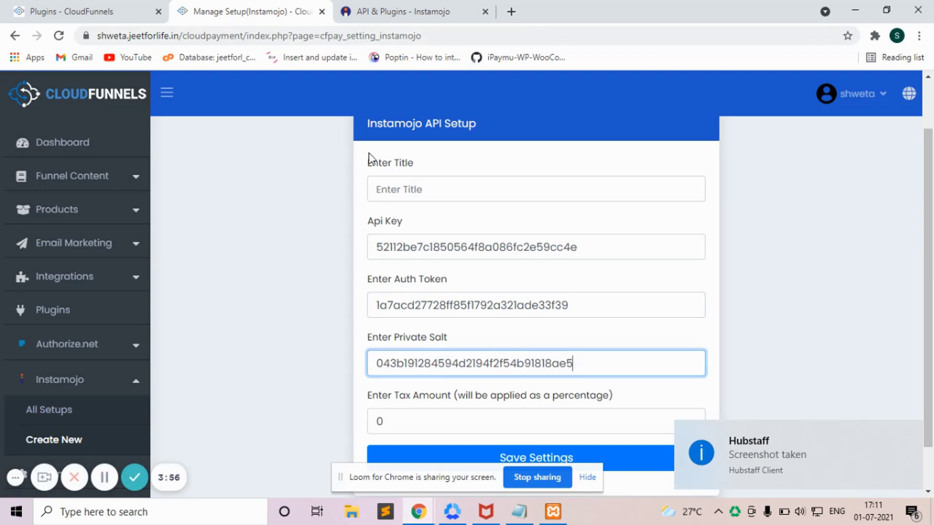
click(389, 191)
text(liveinstamojo)
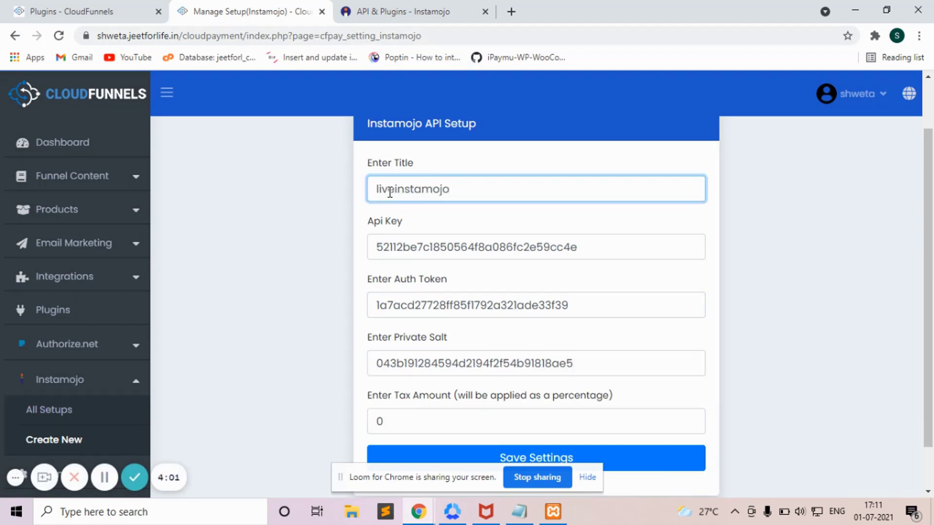
click(505, 410)
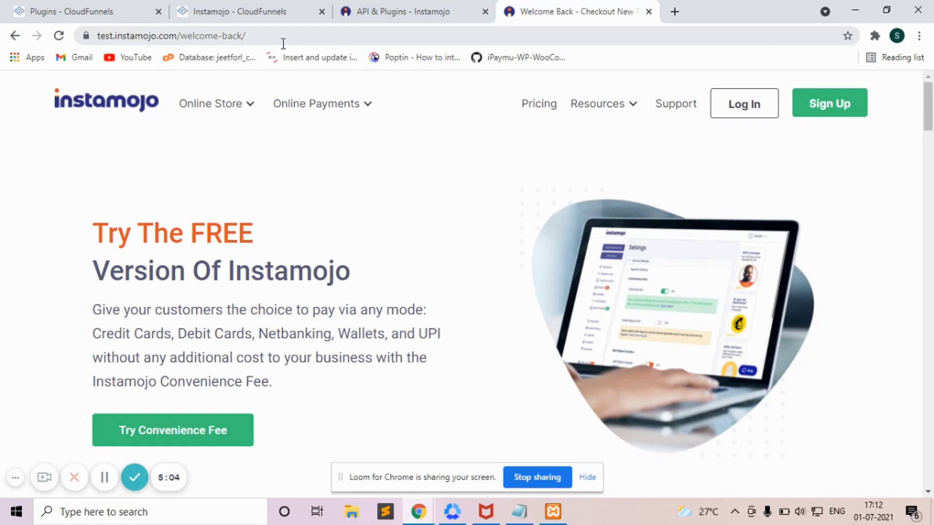
Step: Log in to test.instamojo.com with the Google account and show its sandbox API keys
click(757, 108)
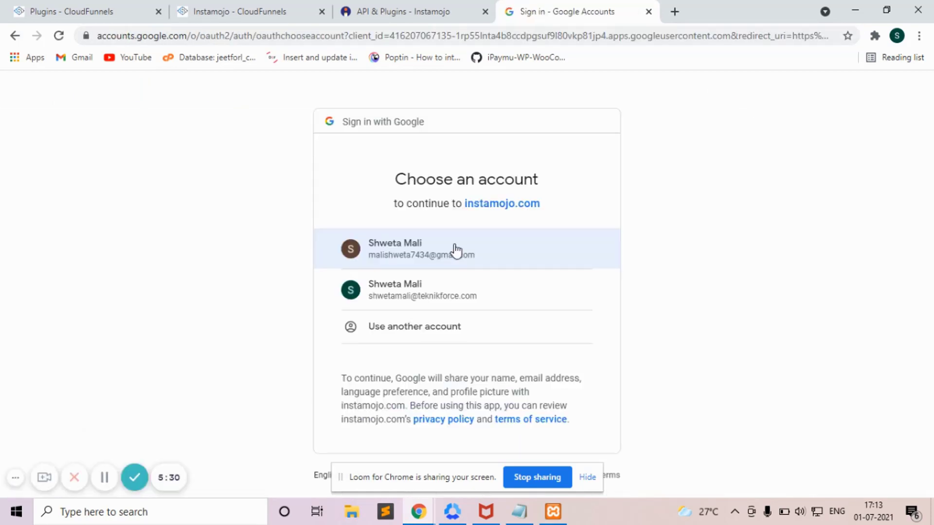
click(455, 251)
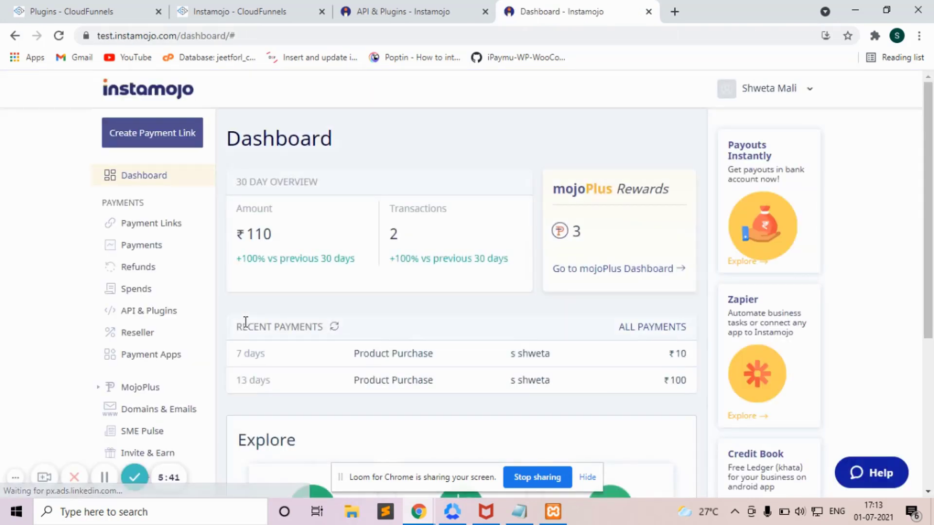
click(150, 312)
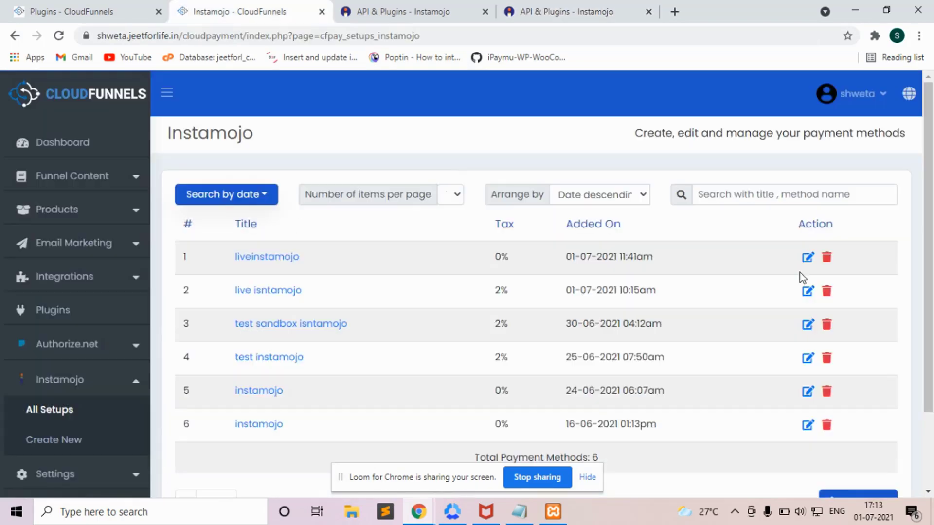
scroll(801, 273, down, 2)
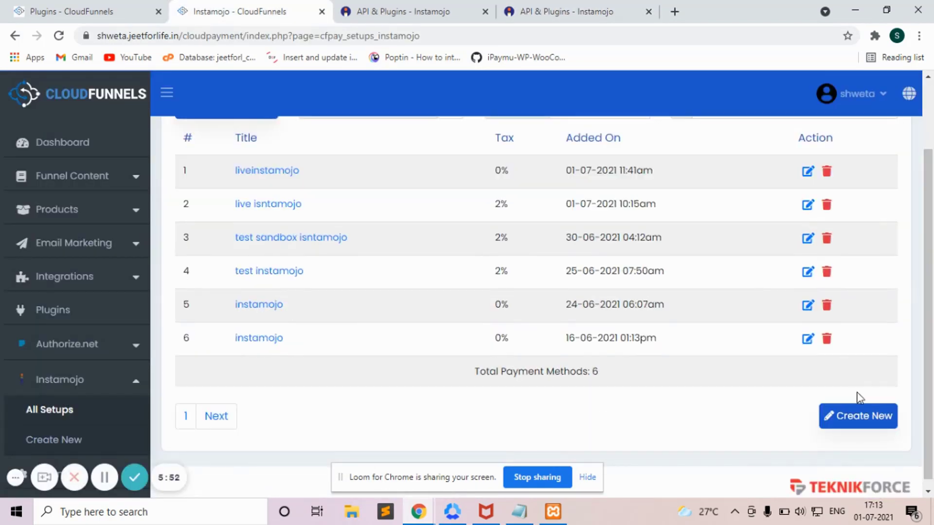
Step: Start a setup titled 'test instamojo sandbox' and paste the sandbox API key and auth token
click(861, 422)
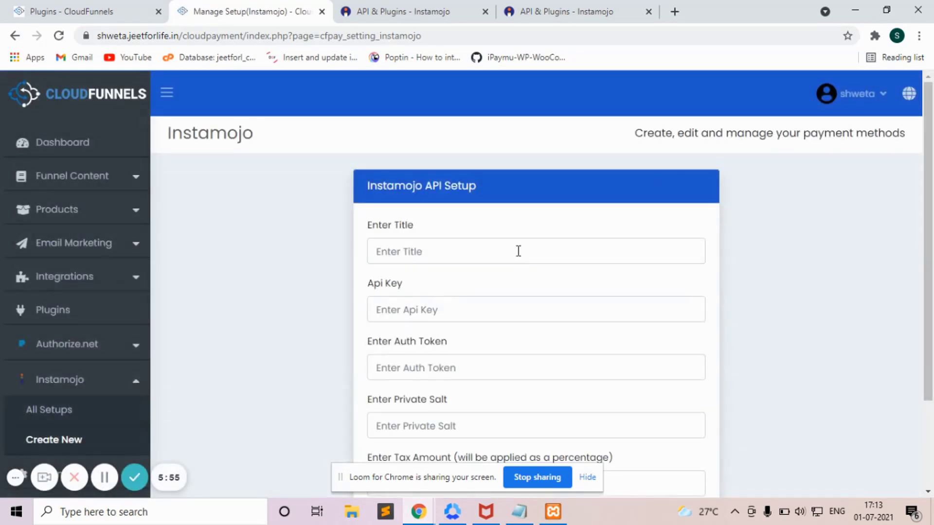
click(518, 251)
text(test instamojo s)
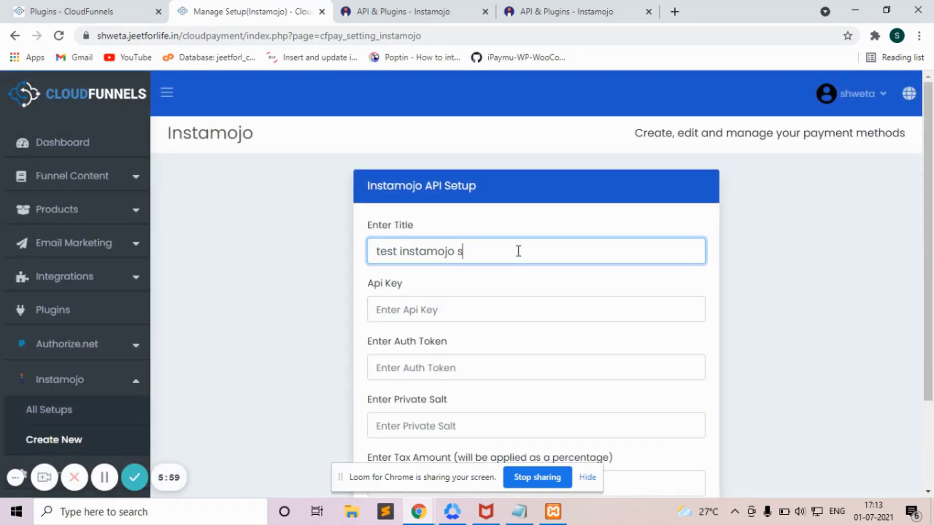
text(andbox)
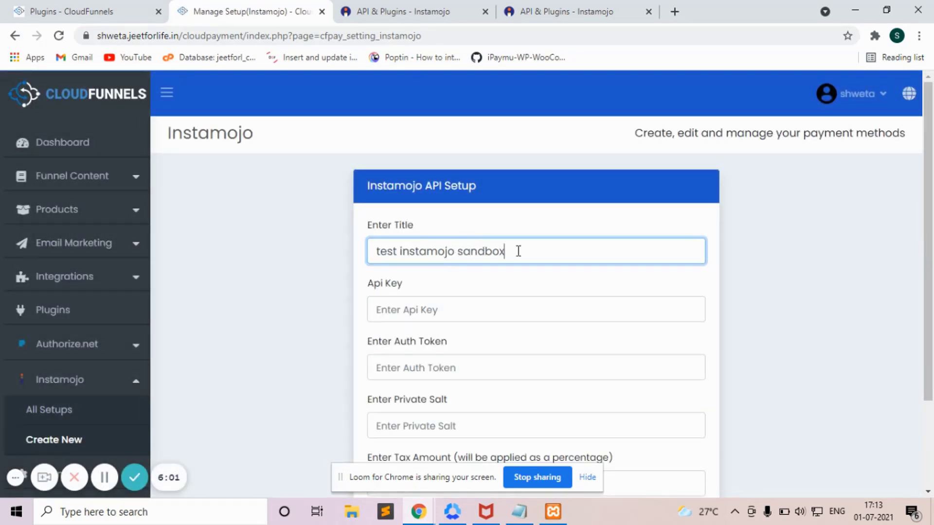
click(521, 8)
click(310, 5)
click(427, 308)
click(521, 9)
click(415, 241)
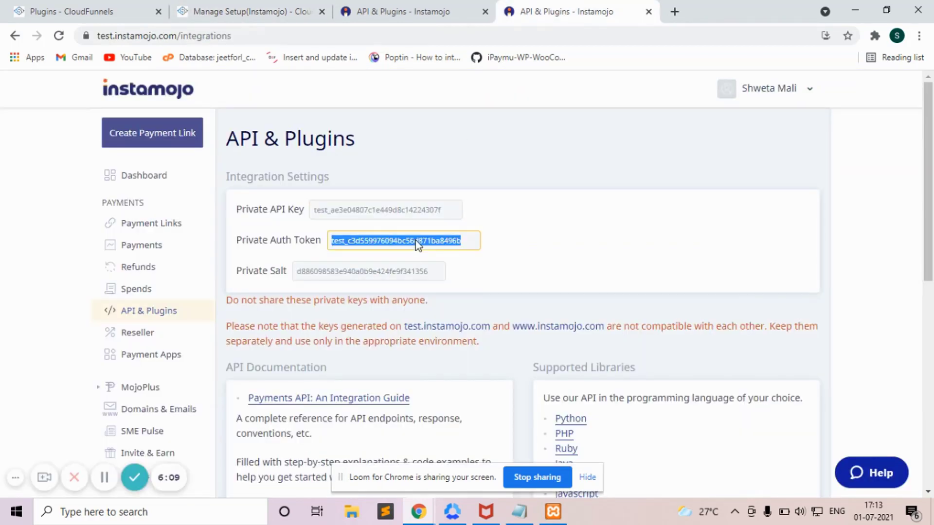
click(262, 7)
click(447, 364)
Step: Paste the sandbox private salt, set the tax amount to 11, and save the setup
click(521, 8)
click(411, 270)
click(291, 6)
click(467, 424)
text(d886098583e940a0b9e424fe9f341356)
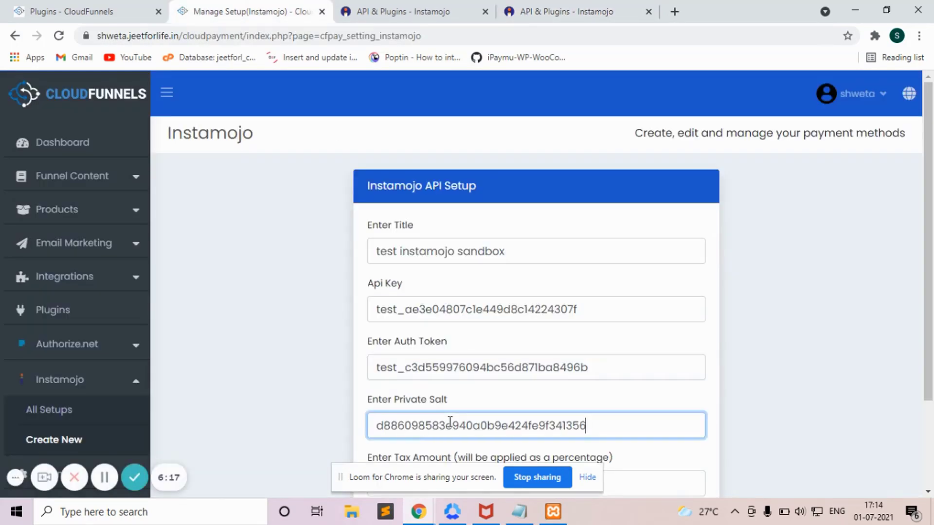
scroll(467, 389, down, 3)
click(454, 370)
key(BackSpace)
text(11)
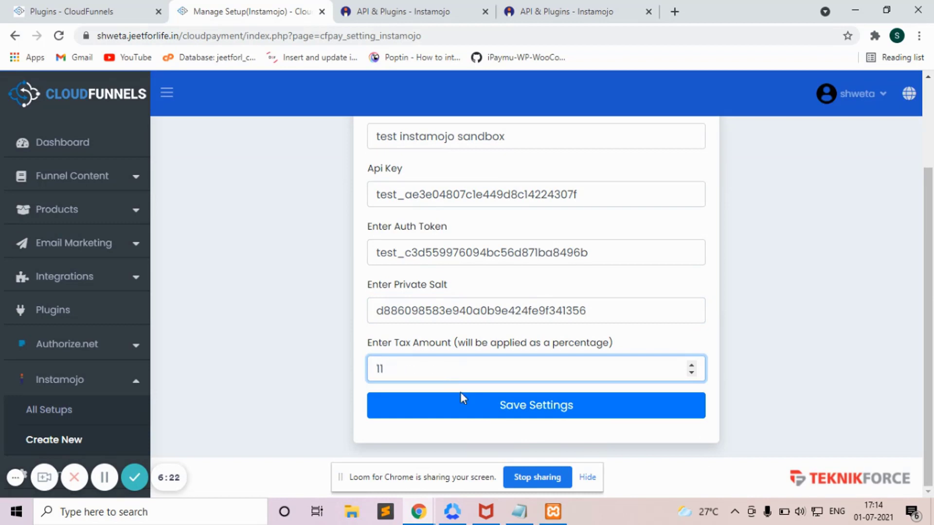
click(466, 411)
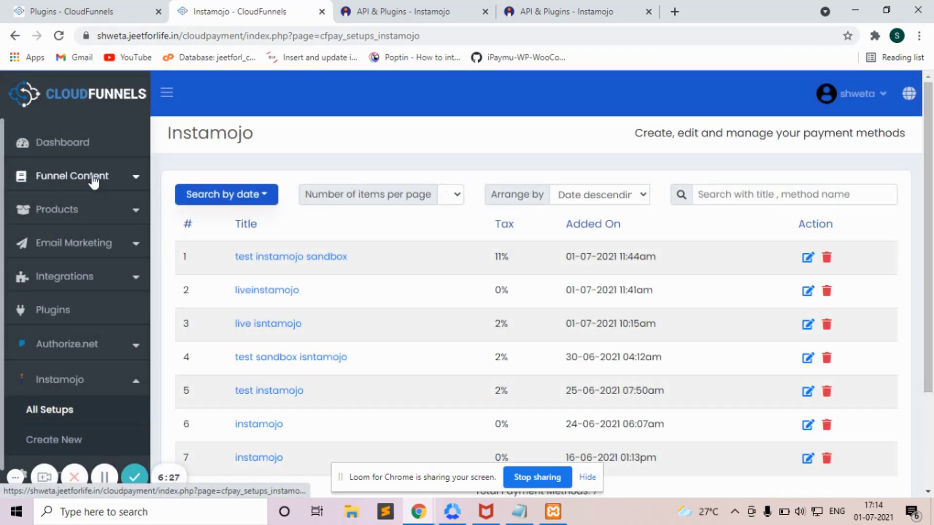
Step: Open the tetsing funnel for editing from Funnel Content > Funnels and sites
click(94, 179)
click(87, 204)
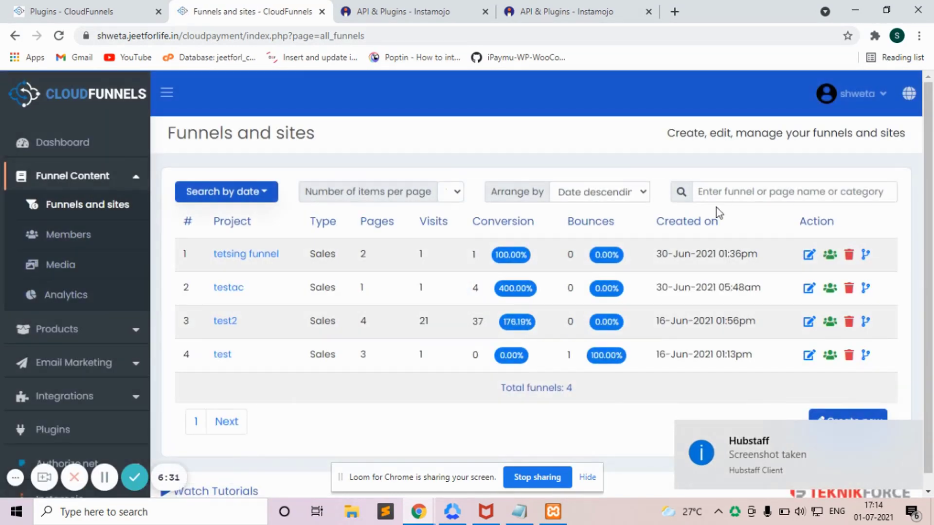
click(807, 261)
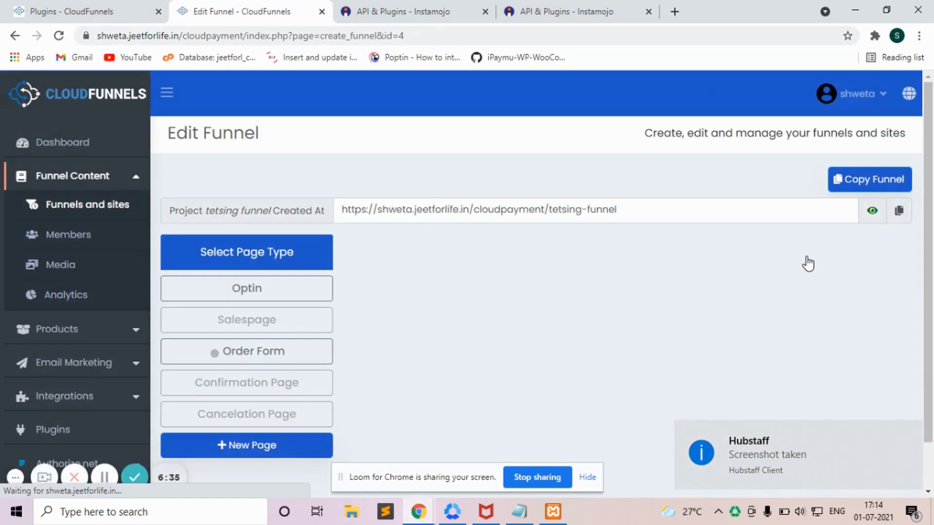
Step: Go to the funnel's Order Form page and expand Select payment methods
click(305, 347)
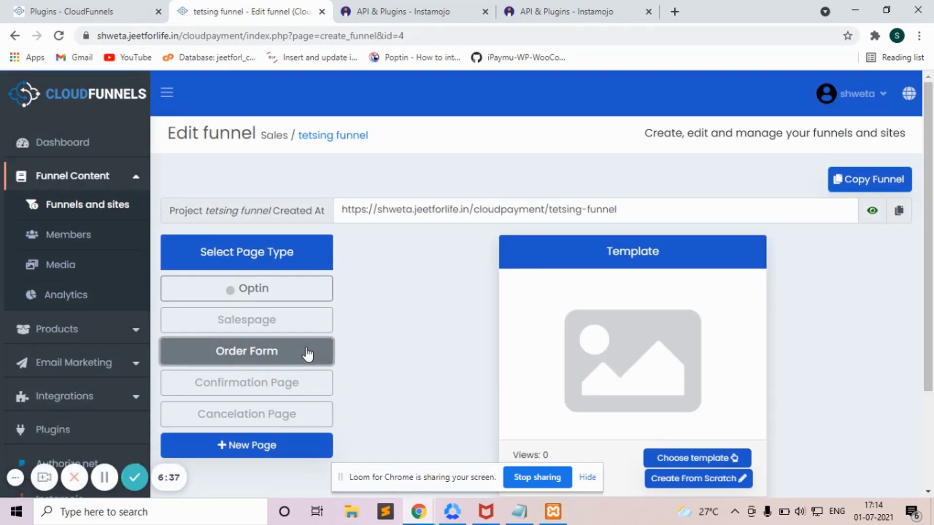
scroll(933, 258, down, 10)
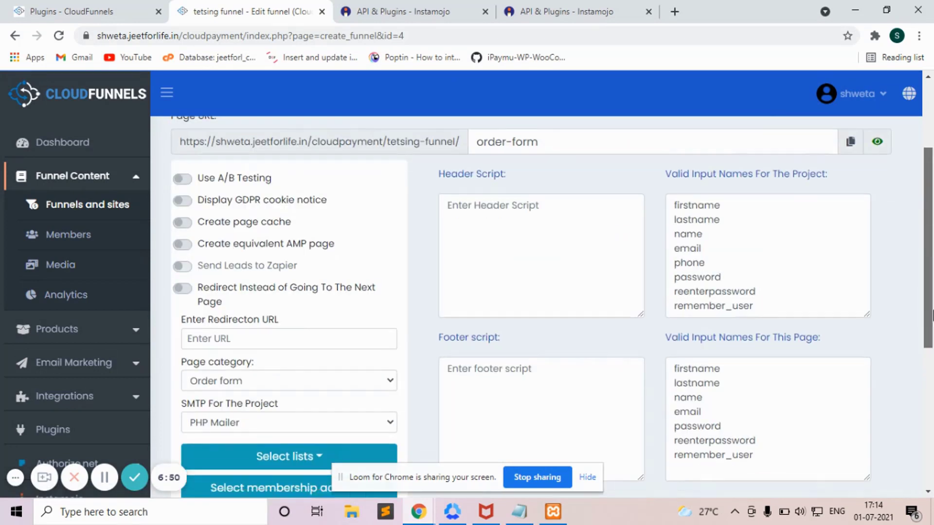
scroll(933, 315, down, 5)
click(370, 291)
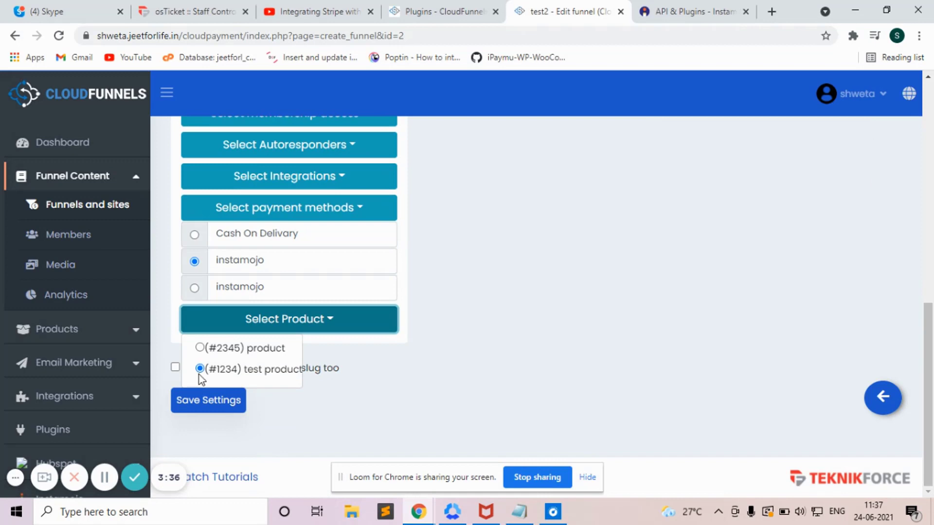
Step: Save the order form settings with instamojo payment and the (#1234) test product
click(207, 406)
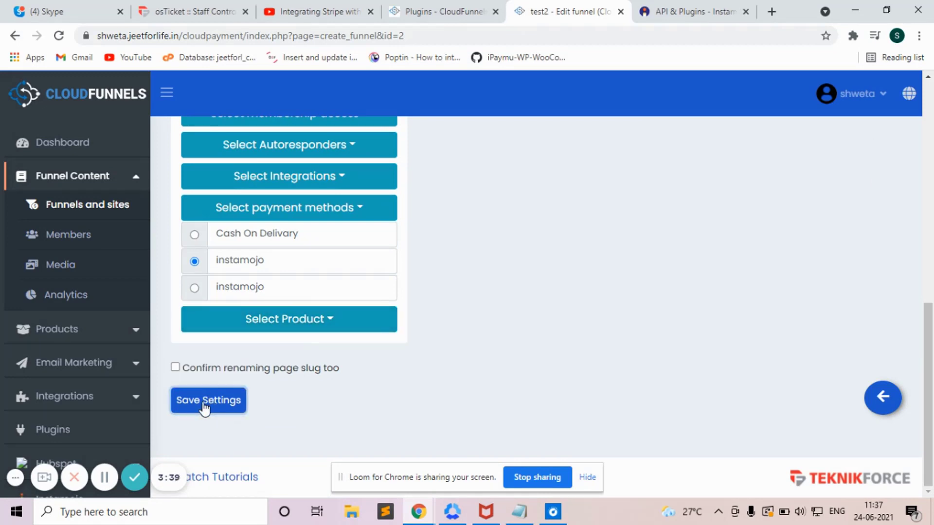